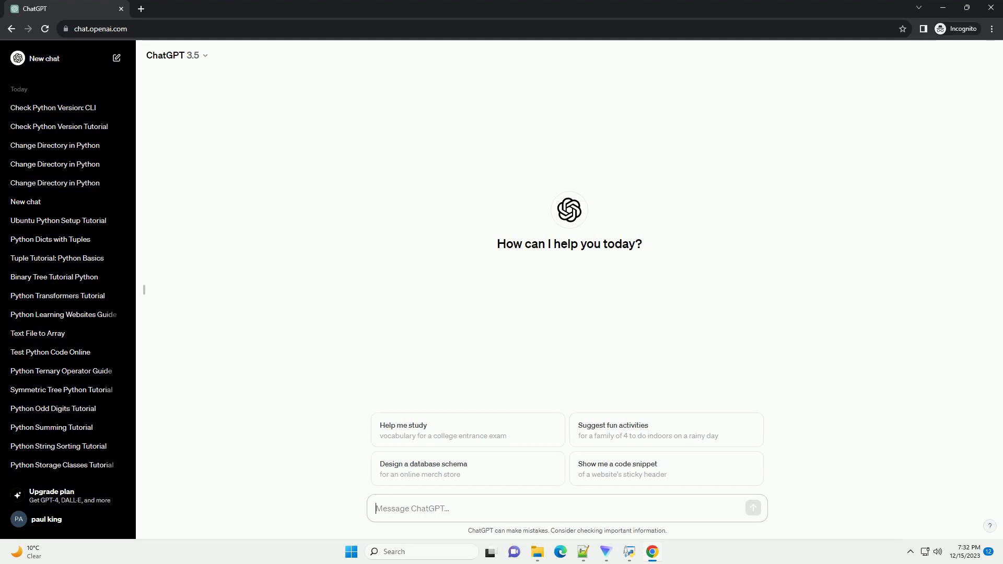
text(write an informative tutorial about check python version in cmd with code example)
Send the prompt requesting a tutorial on checking the Python version in cmd with code examples.
key(Return)
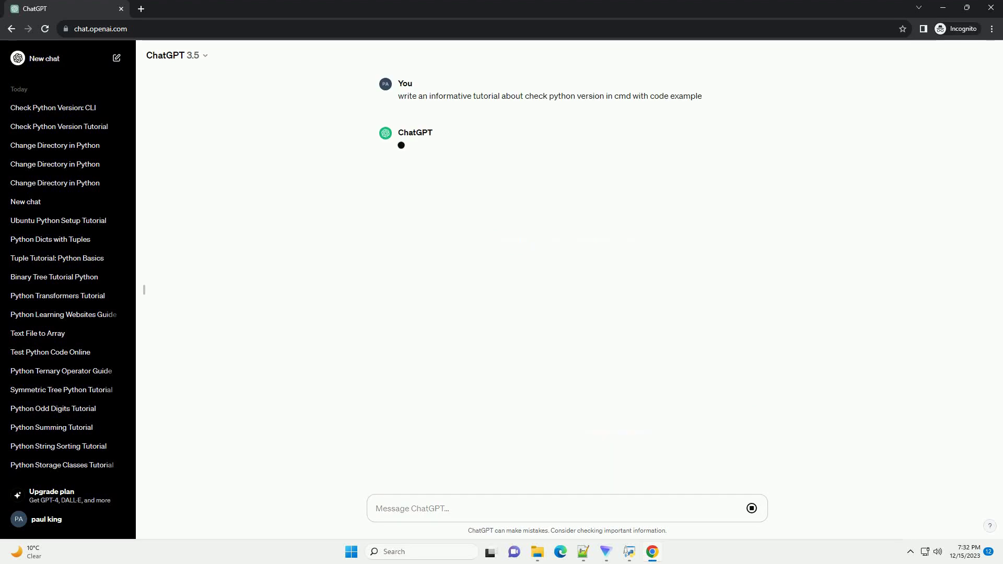